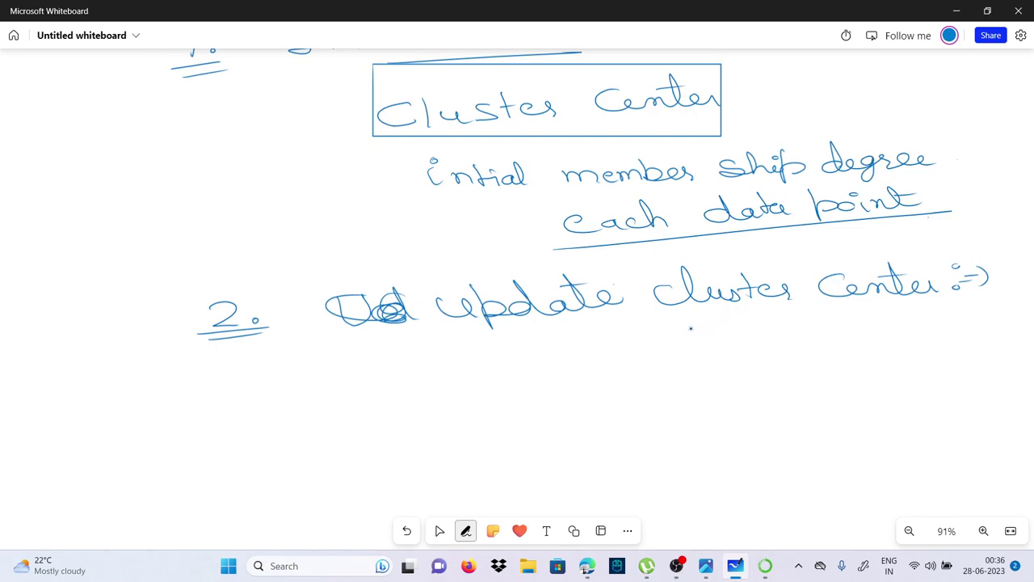
Step: Underline the 'Update cluster Center' heading and sketch four small data points beneath it
left_click_drag(412, 338, 881, 304)
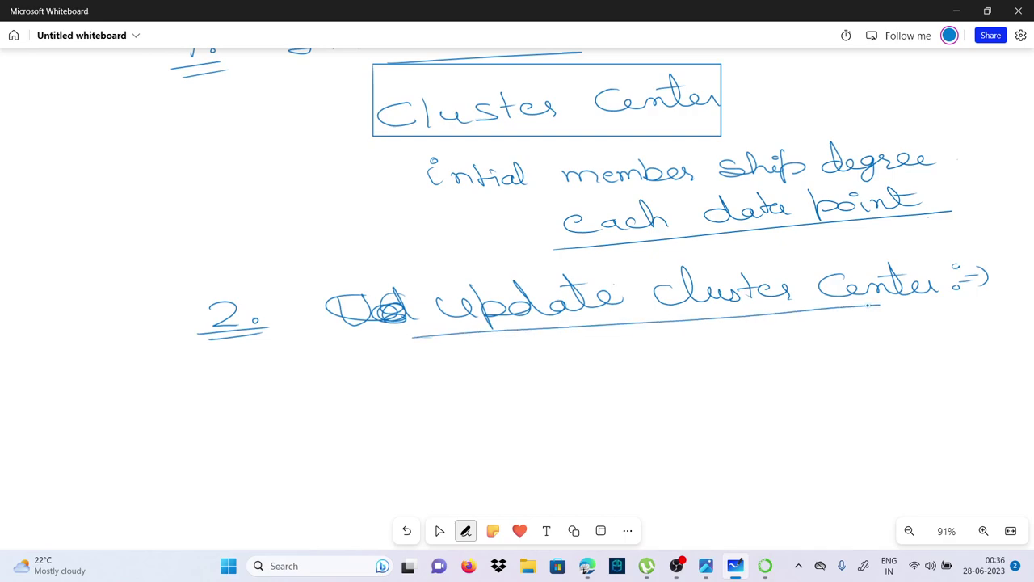
left_click_drag(665, 355, 651, 352)
left_click_drag(745, 352, 739, 352)
left_click_drag(671, 384, 721, 385)
left_click_drag(760, 383, 758, 385)
Step: Enclose the data points in an ellipse and mark its center with a star
left_click_drag(737, 342, 723, 380)
mouse_move(721, 365)
left_mouse_down()
mouse_move(700, 380)
mouse_move(714, 382)
left_mouse_up()
left_click_drag(700, 373, 727, 371)
left_click(439, 530)
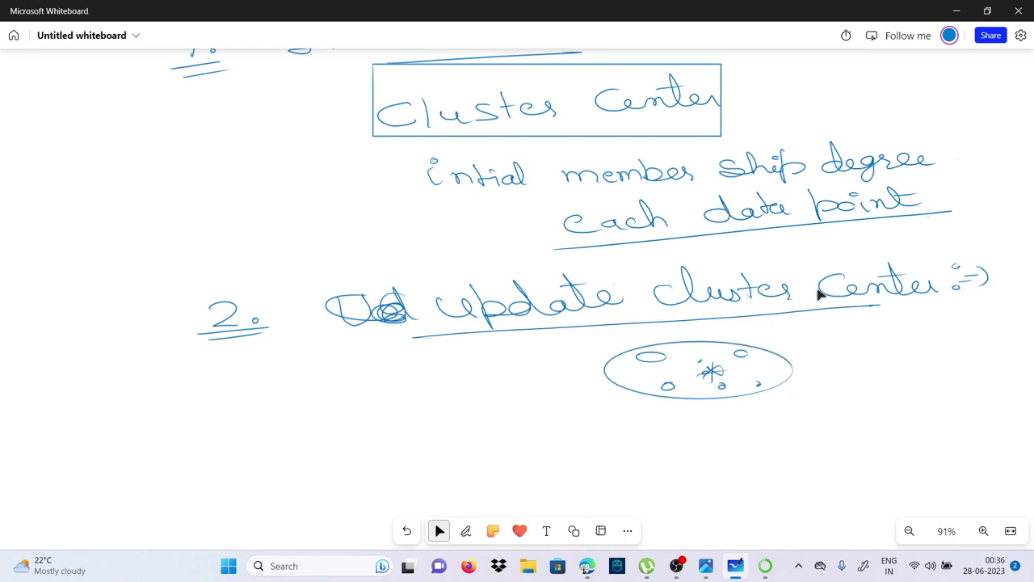
Step: Write the step number '3.' further down with a double underline
scroll(643, 283, "down", 5)
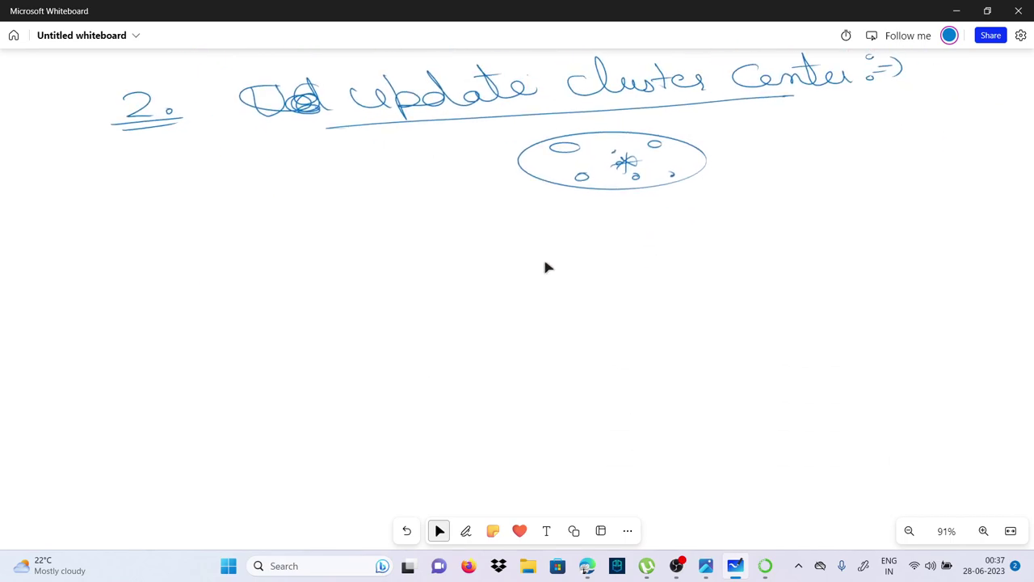
left_click(466, 531)
mouse_move(120, 278)
left_mouse_down()
mouse_move(122, 301)
mouse_move(191, 298)
left_mouse_up()
left_click(179, 293)
left_click_drag(129, 314, 190, 308)
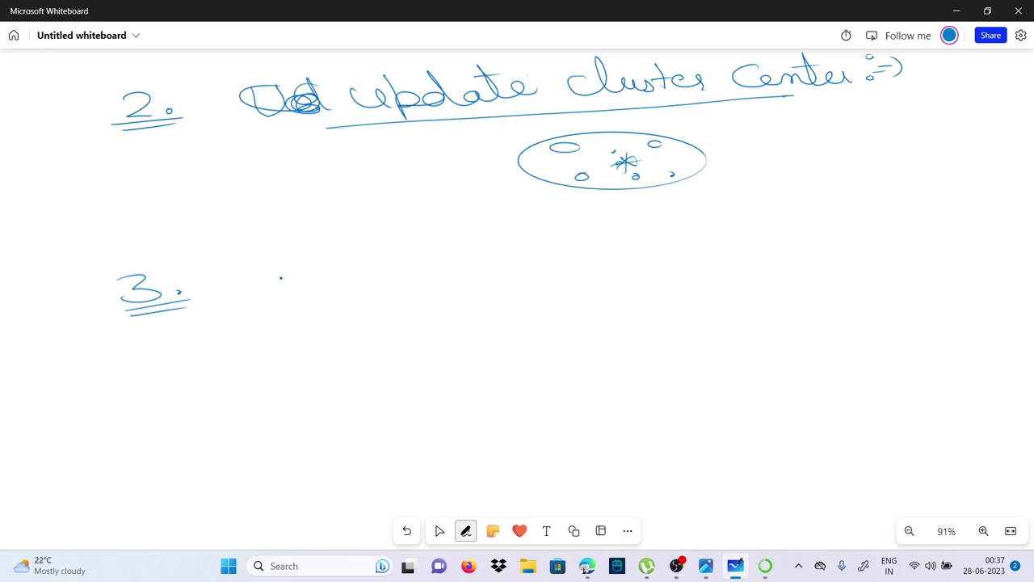
Step: Handwrite 'Update membership degree' beside the 3 and underline 'degree'
mouse_move(273, 267)
left_mouse_down()
mouse_move(303, 270)
mouse_move(311, 253)
mouse_move(326, 300)
mouse_move(335, 277)
mouse_move(368, 261)
mouse_move(392, 278)
mouse_move(428, 276)
mouse_move(462, 252)
mouse_move(474, 264)
mouse_move(533, 261)
mouse_move(543, 271)
mouse_move(574, 265)
mouse_move(591, 241)
mouse_move(650, 261)
mouse_move(649, 248)
mouse_move(664, 244)
mouse_move(693, 256)
mouse_move(696, 268)
mouse_move(713, 250)
mouse_move(781, 237)
mouse_move(913, 237)
left_mouse_up()
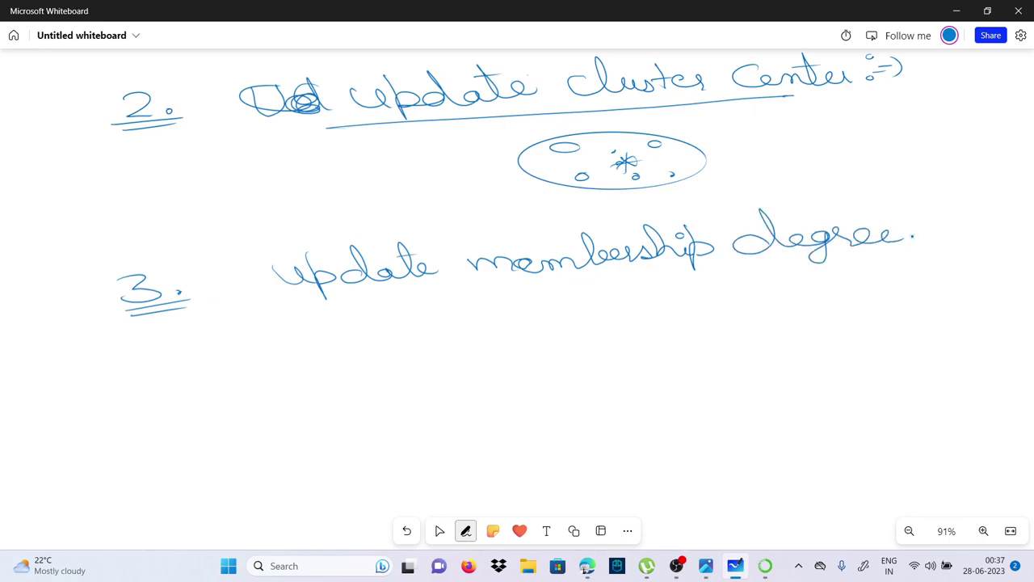
left_click_drag(766, 263, 935, 245)
left_click_drag(774, 268, 925, 256)
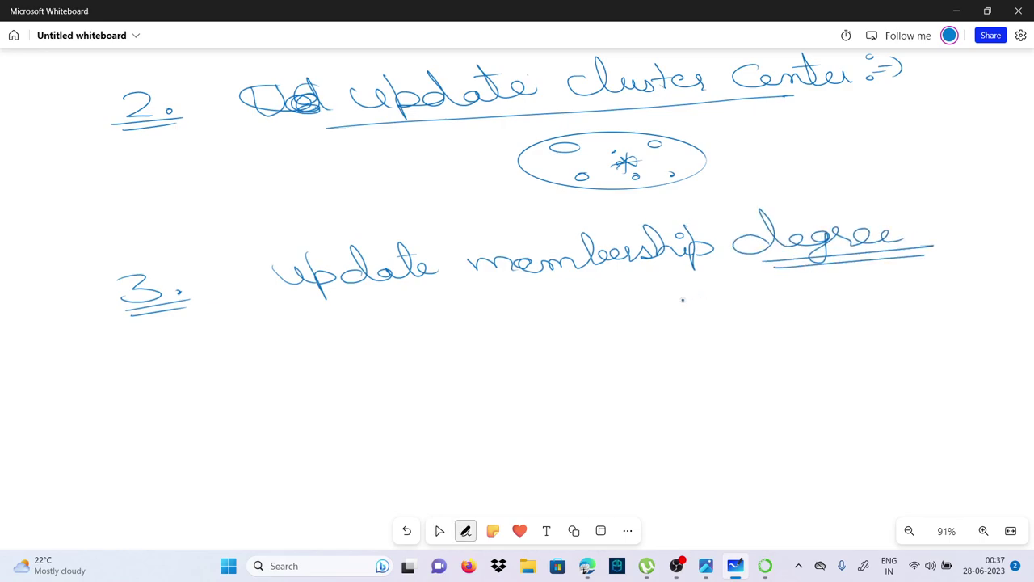
left_click(440, 530)
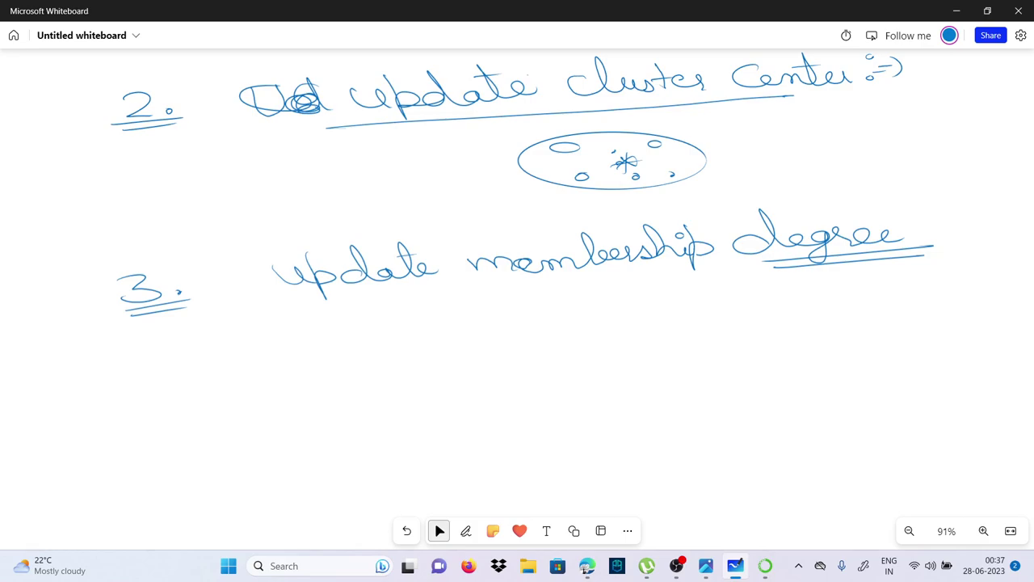
Step: Draw two data points below with a double-headed arrow between them
left_click_drag(496, 327, 494, 326)
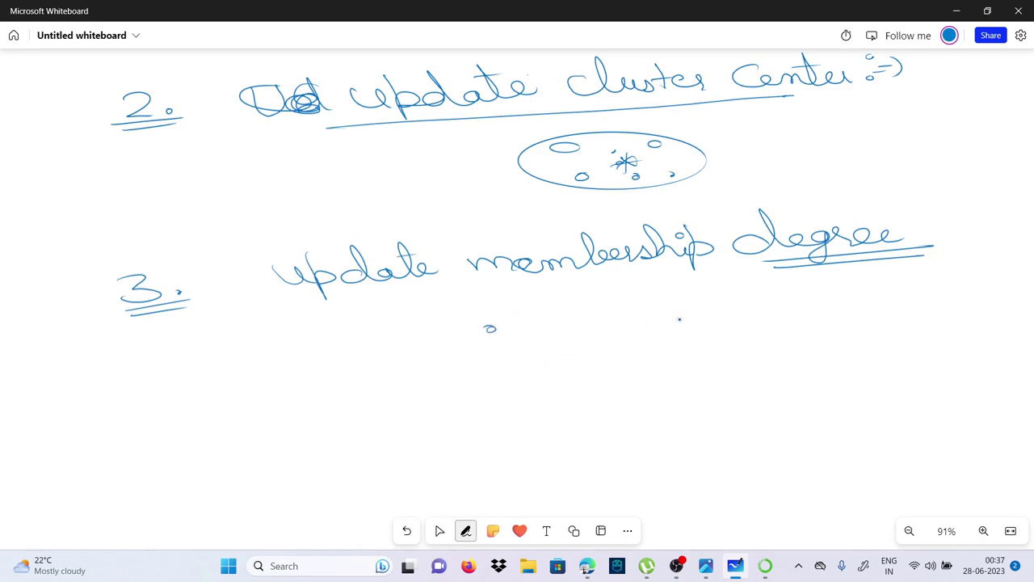
left_click_drag(729, 321, 728, 320)
left_click_drag(506, 327, 646, 303)
left_click_drag(520, 321, 510, 329)
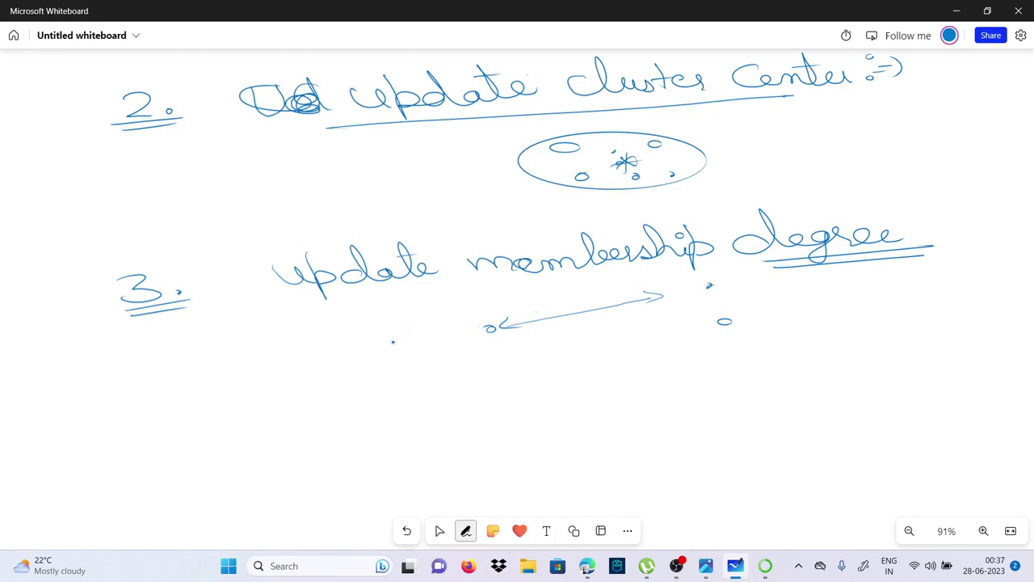
Step: Write the step number '4.' below step 3 with a double underline
left_click_drag(161, 382, 189, 392)
mouse_move(186, 377)
left_mouse_down()
mouse_move(192, 406)
mouse_move(238, 403)
left_mouse_up()
left_click(210, 400)
left_click_drag(176, 426, 238, 413)
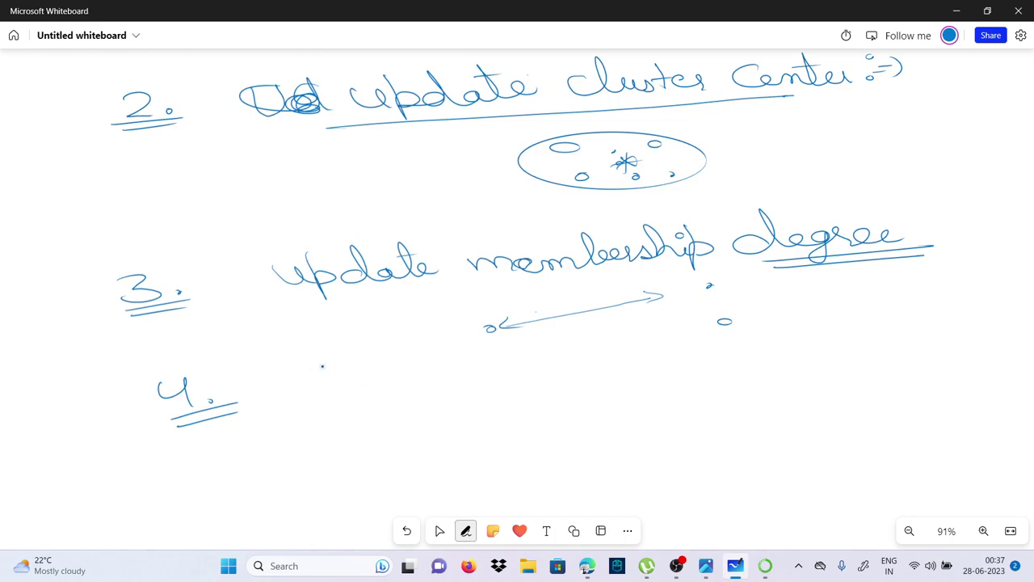
Step: Handwrite 'Iteration' beside the 4, crossing the t and dotting the i
mouse_move(346, 356)
left_mouse_down()
mouse_move(372, 395)
mouse_move(346, 393)
left_mouse_up()
mouse_move(386, 357)
left_mouse_down()
mouse_move(406, 382)
mouse_move(409, 367)
mouse_move(432, 363)
mouse_move(506, 377)
mouse_move(564, 369)
left_mouse_up()
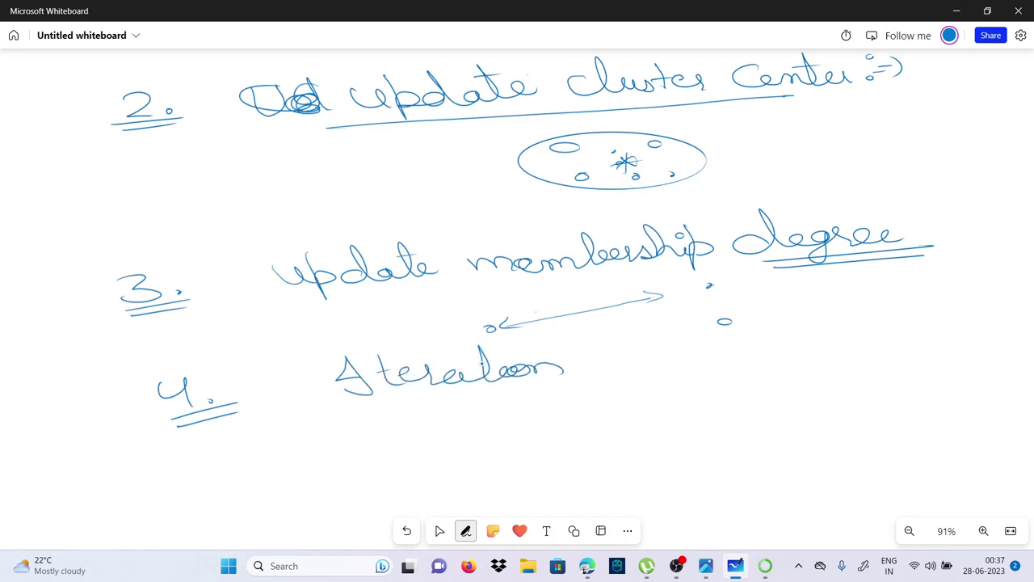
left_click_drag(475, 365, 501, 355)
left_click(510, 353)
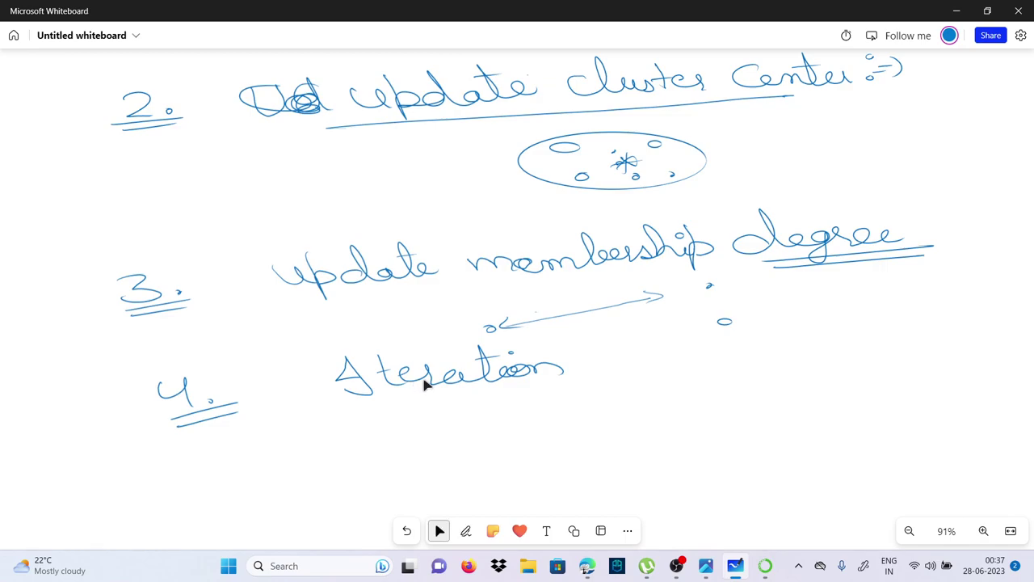
left_click(439, 530)
mouse_move(586, 566)
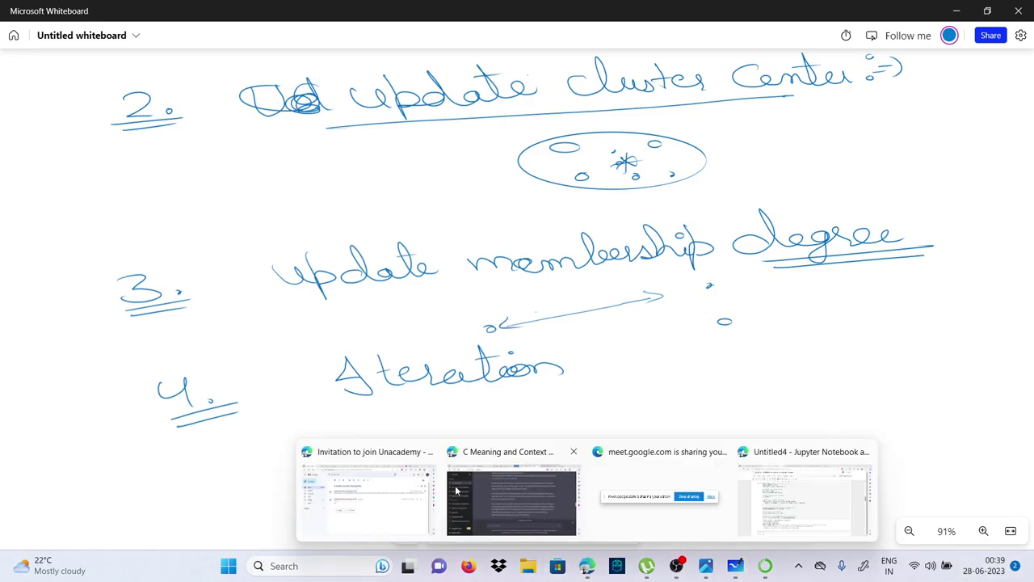
Step: Bring the Untitled4 Jupyter notebook to the front and put its first code cell into edit mode
left_click(804, 497)
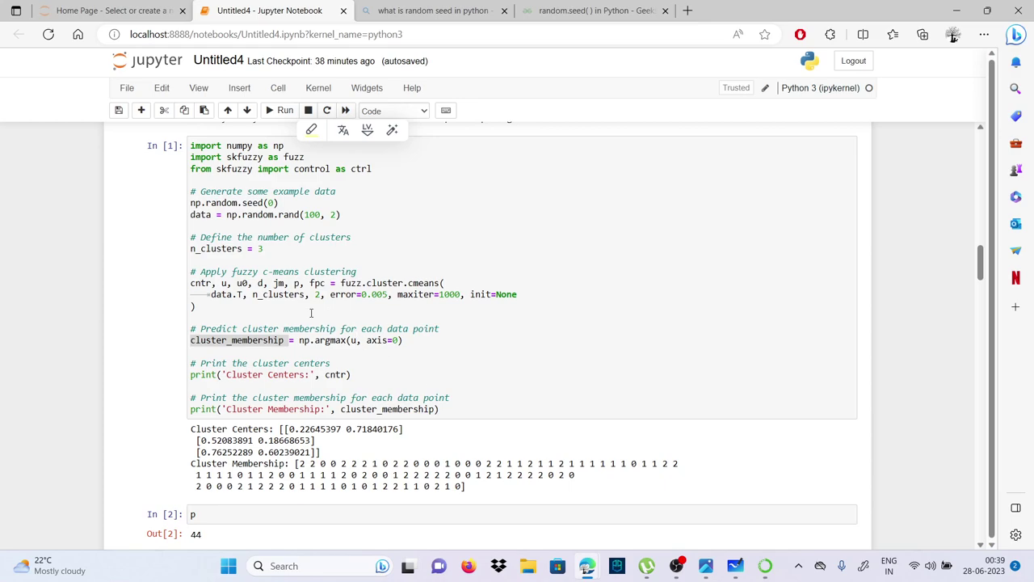
left_click(437, 173)
scroll(388, 226, "up", 1)
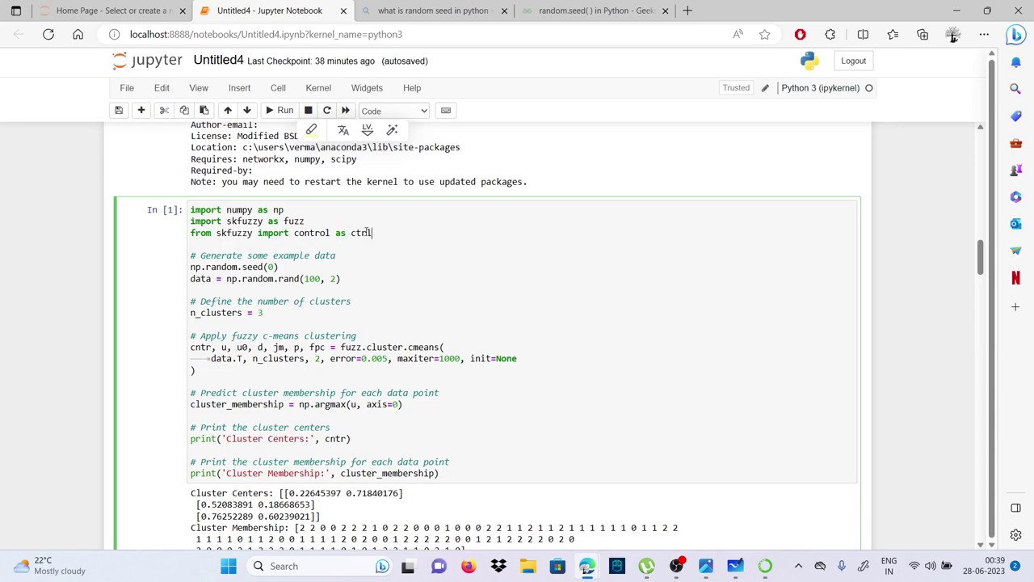
scroll(366, 234, "down", 1)
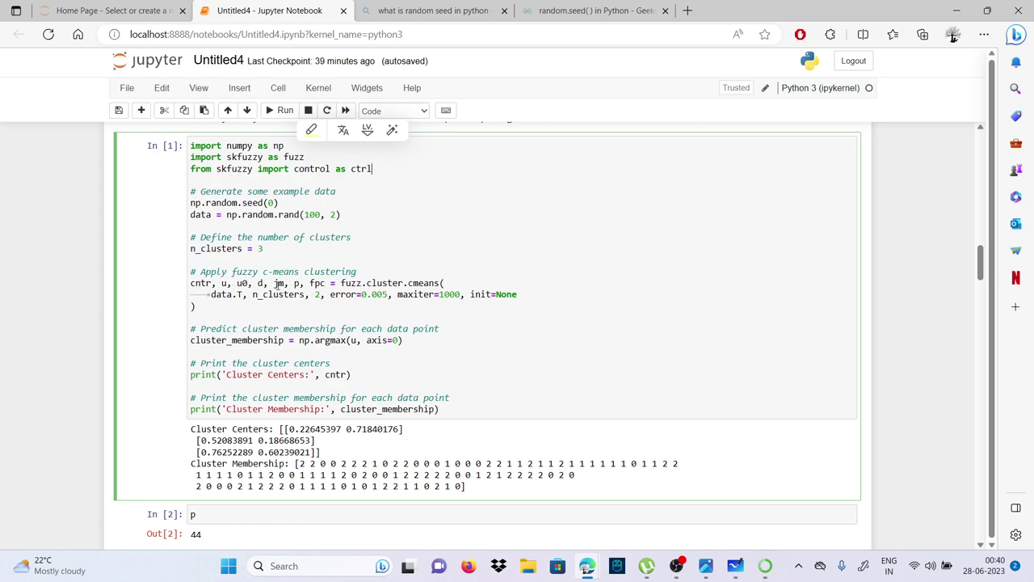
scroll(339, 284, "down", 1)
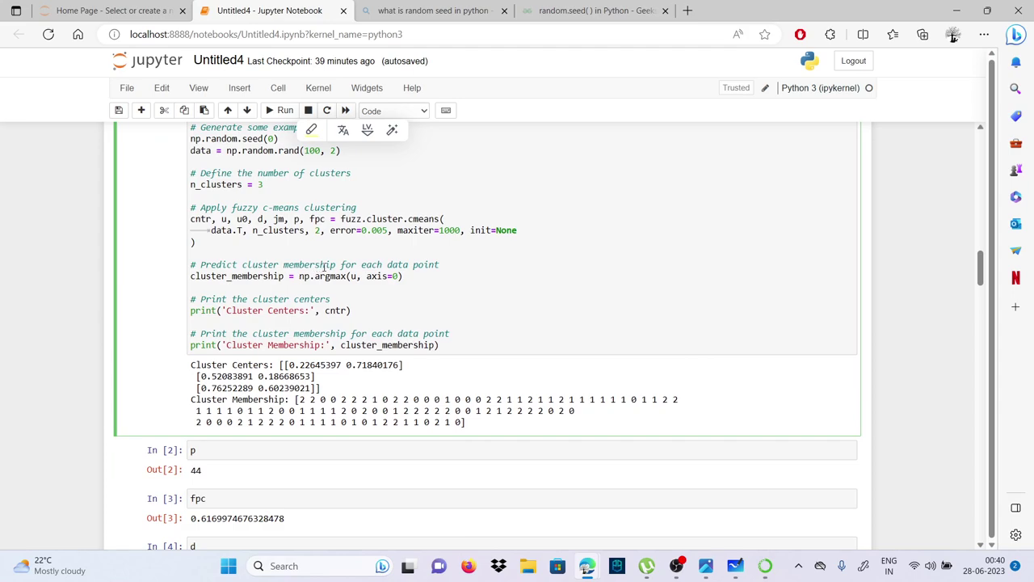
left_click(223, 219)
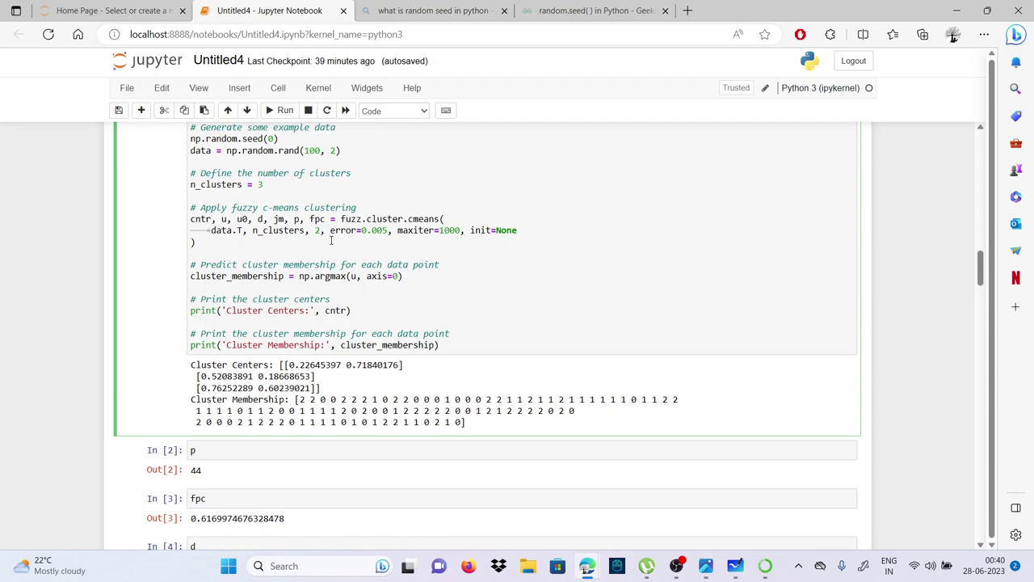
scroll(345, 296, "down", 2)
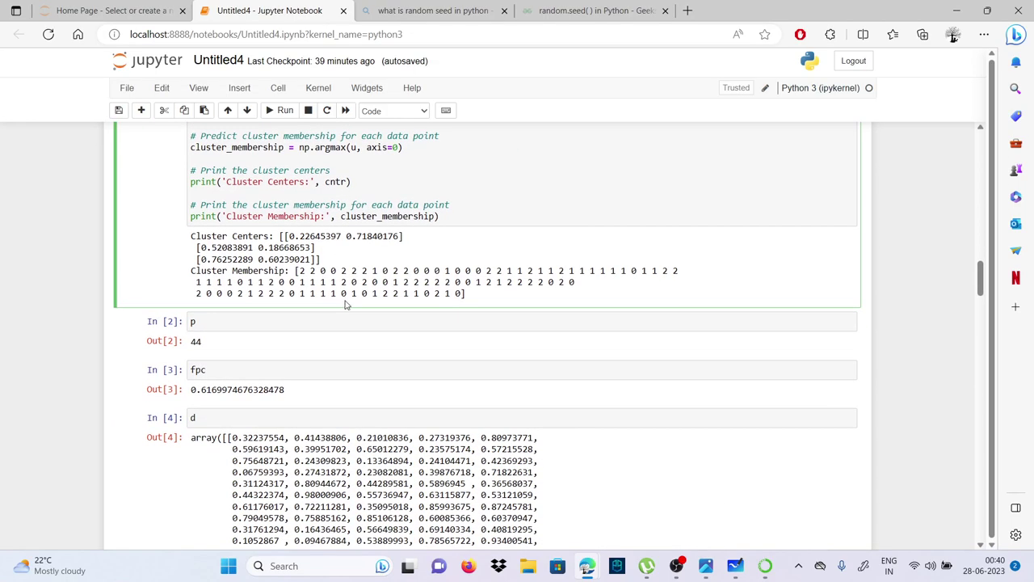
scroll(343, 308, "down", 20)
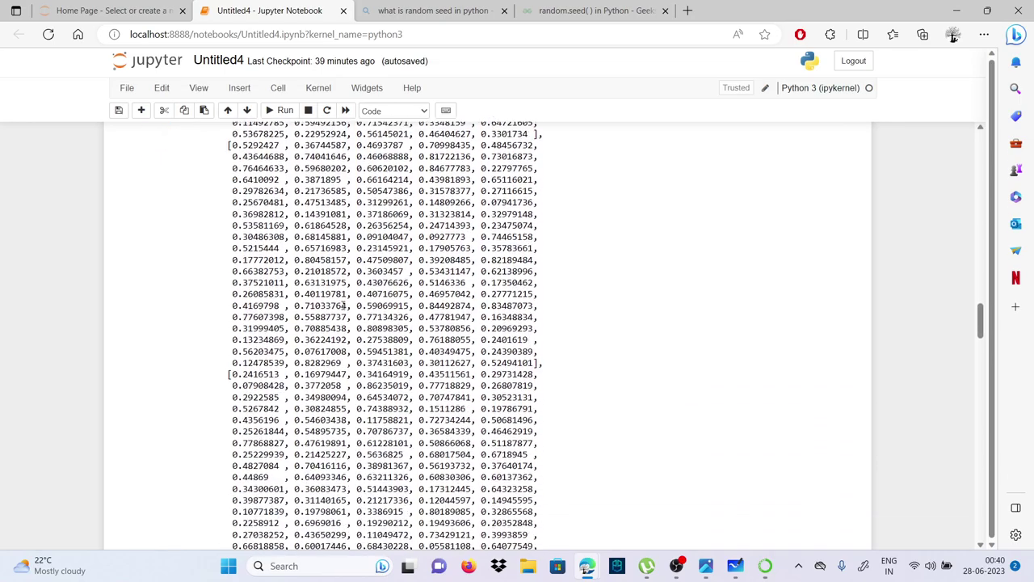
scroll(291, 323, "up", 20)
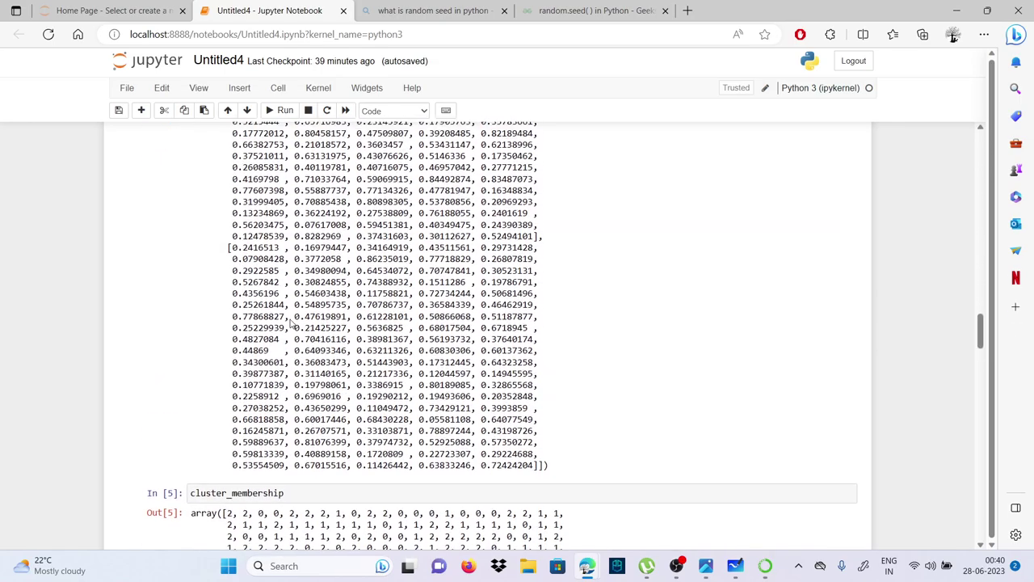
scroll(291, 324, "up", 2)
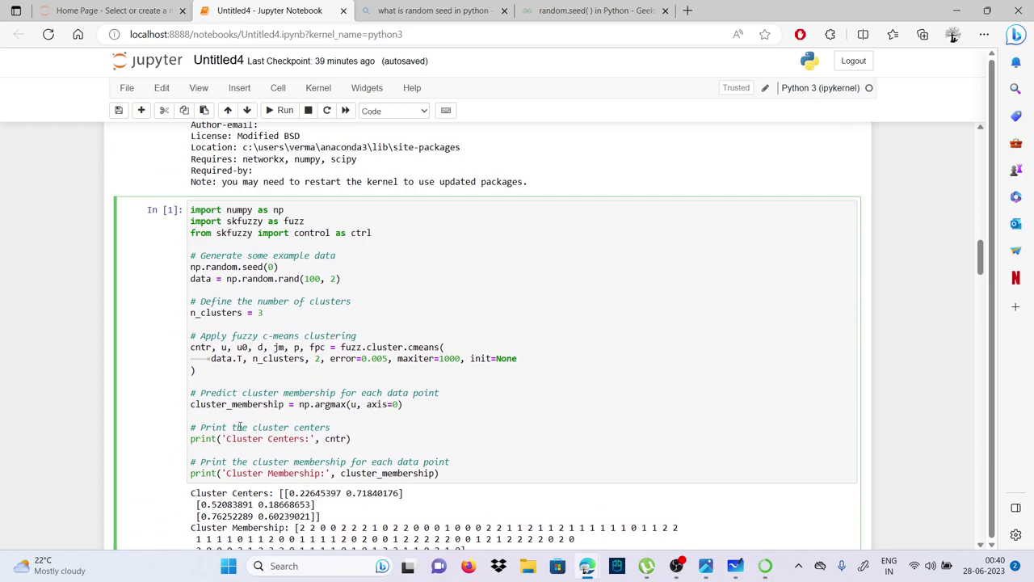
scroll(273, 424, "down", 1)
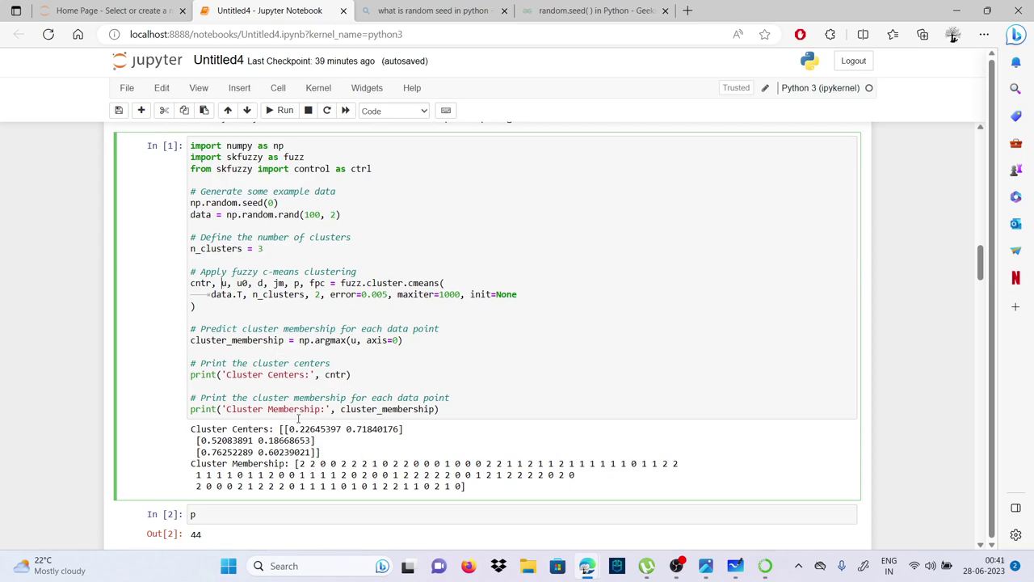
Step: Replace 'p' with 'u' in the cell and run it to display the membership matrix
left_click(225, 514)
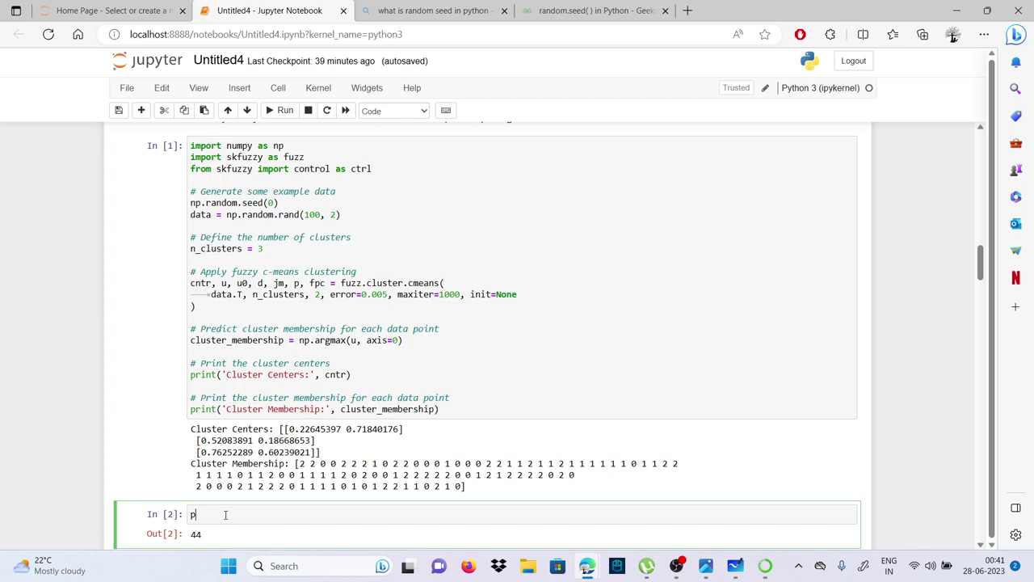
key("BackSpace")
type("u")
left_click(282, 111)
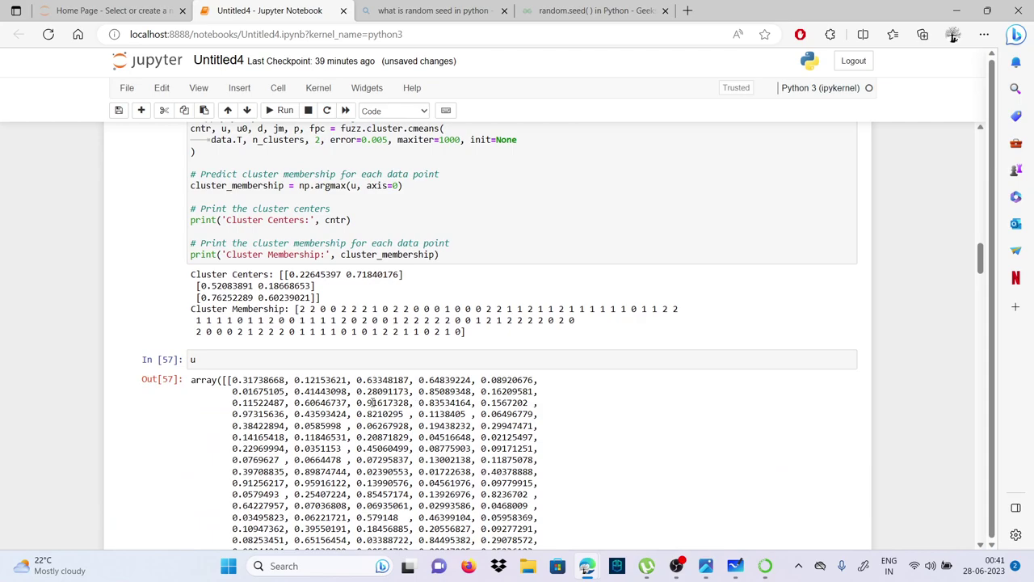
Step: Scroll through the Out[57] membership array and the clustering code above it
scroll(311, 396, "down", 1)
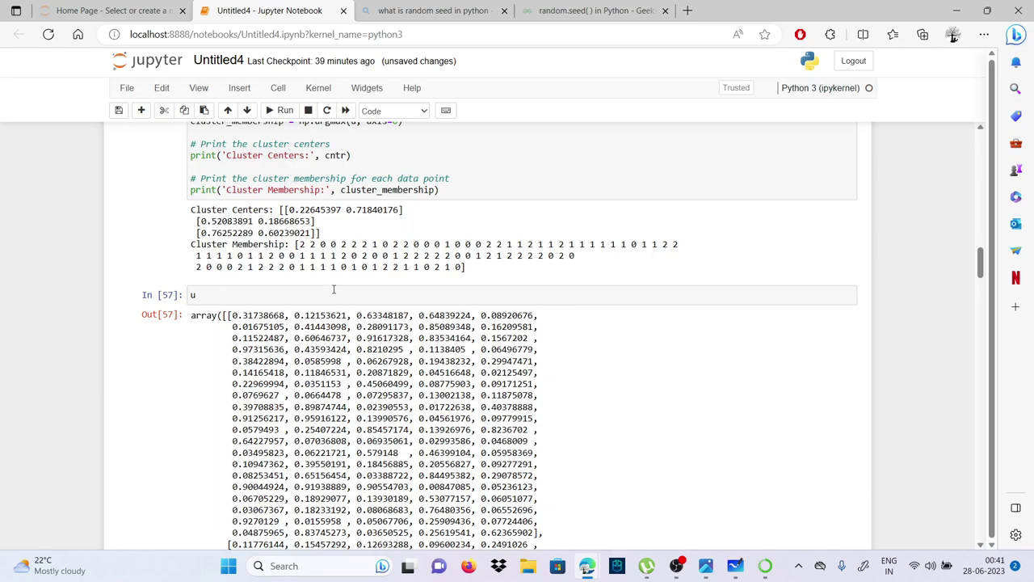
scroll(320, 287, "up", 1)
scroll(320, 287, "down", 3)
scroll(320, 287, "up", 3)
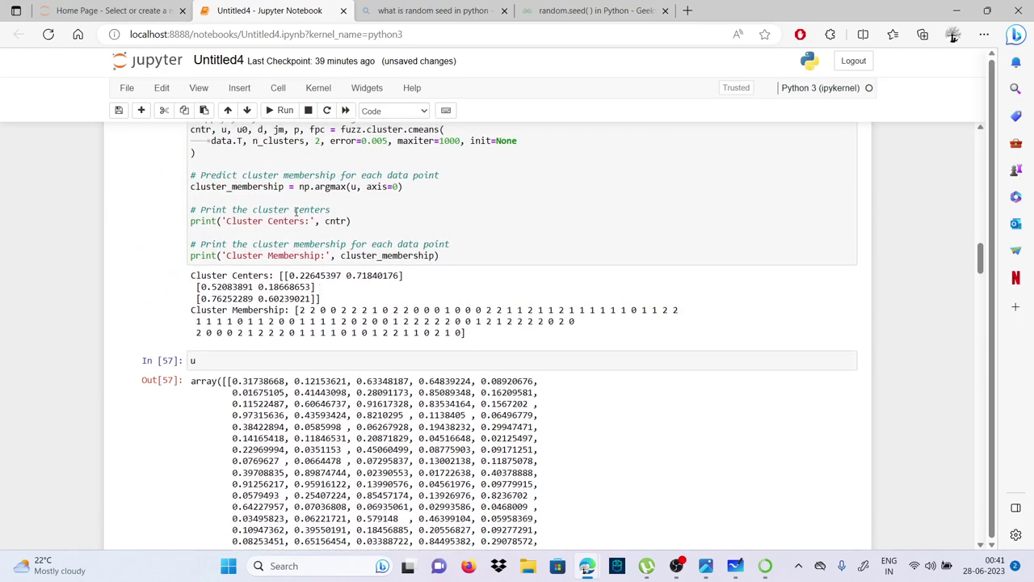
scroll(284, 245, "up", 2)
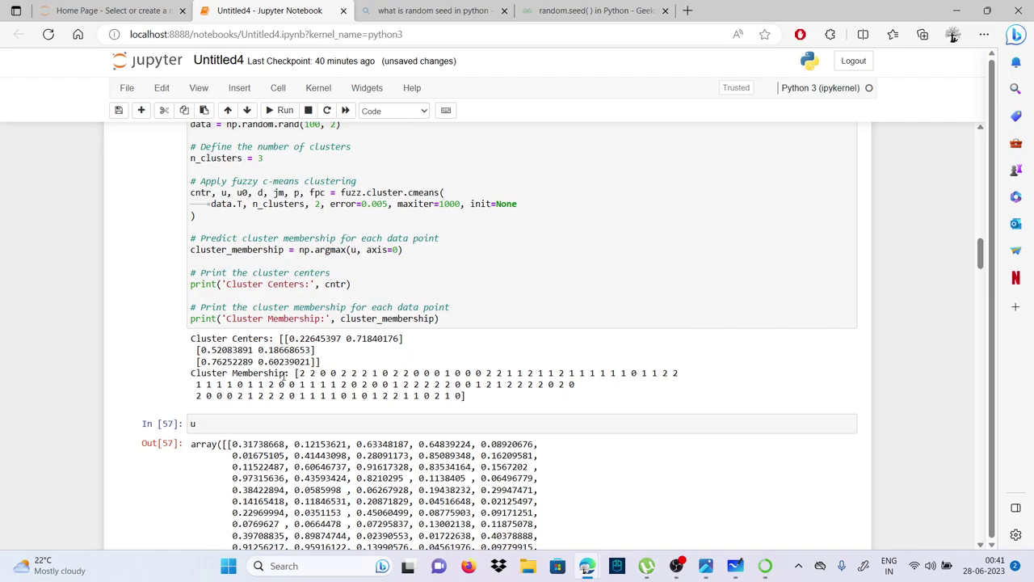
scroll(284, 374, "up", 10)
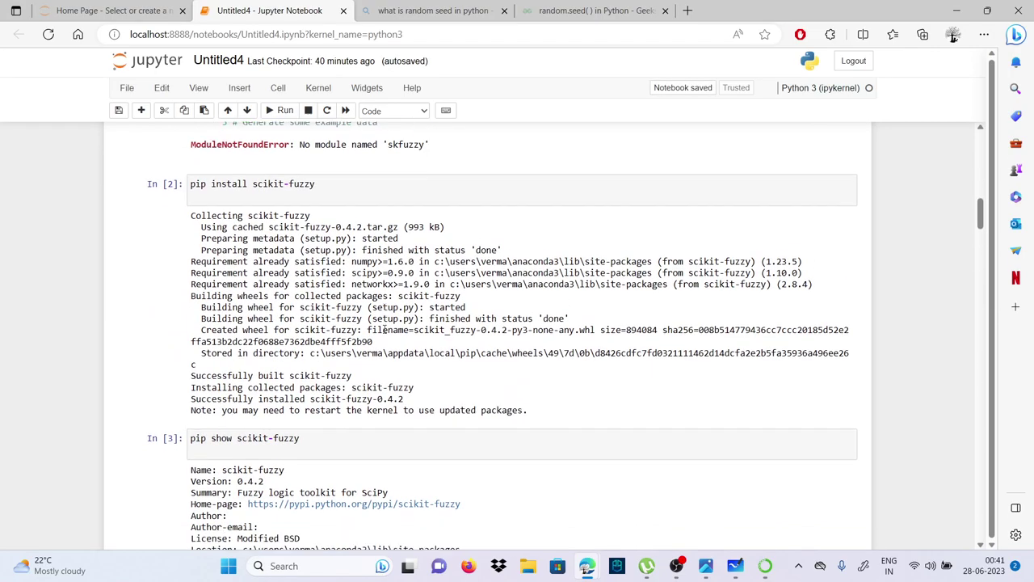
scroll(384, 332, "down", 10)
scroll(386, 332, "up", 1)
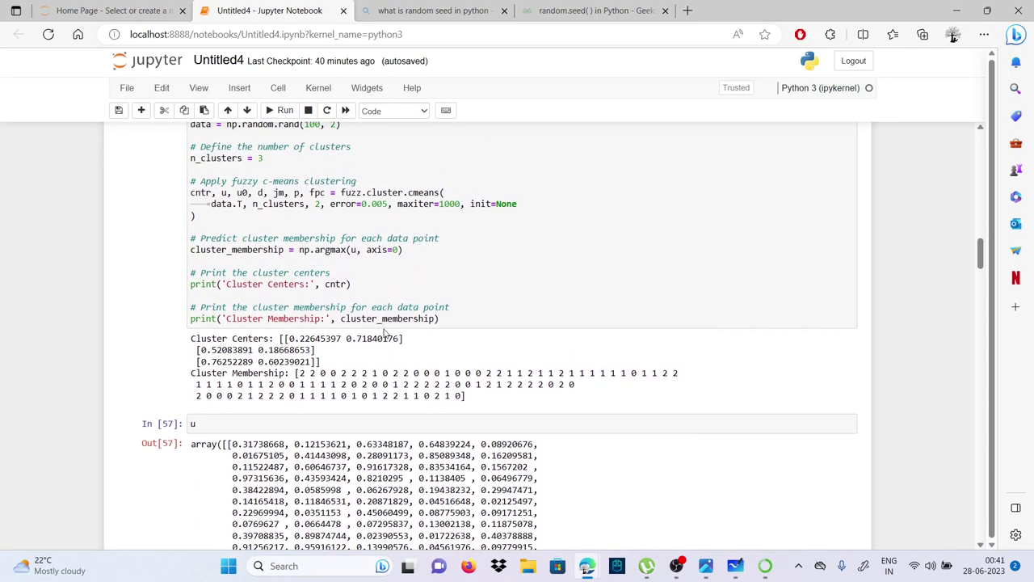
scroll(386, 332, "down", 1)
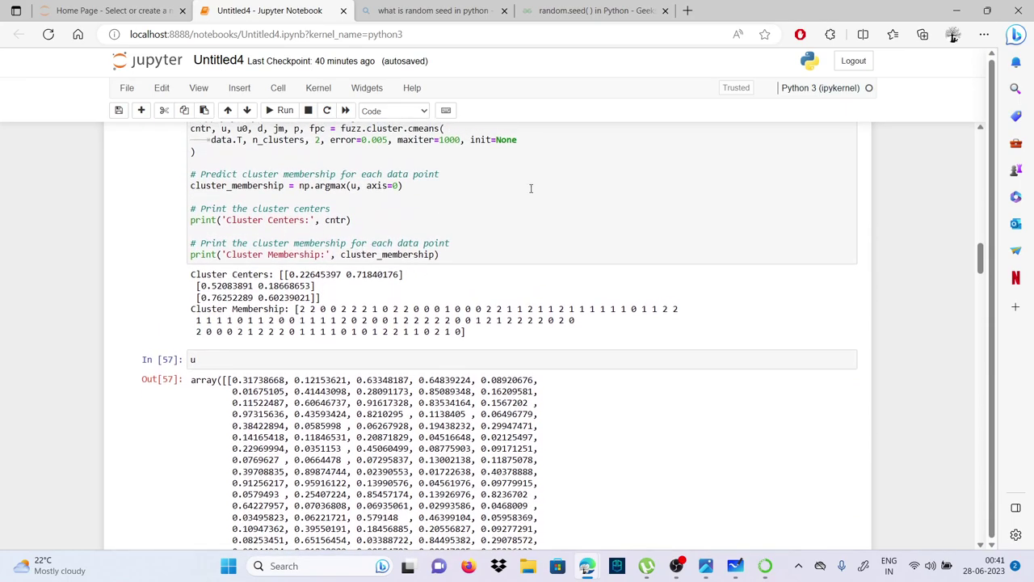
Step: Run the plt.plot(cluster_membership, '+') cell to plot memberships against 'Test input', then review the code
left_click(677, 564)
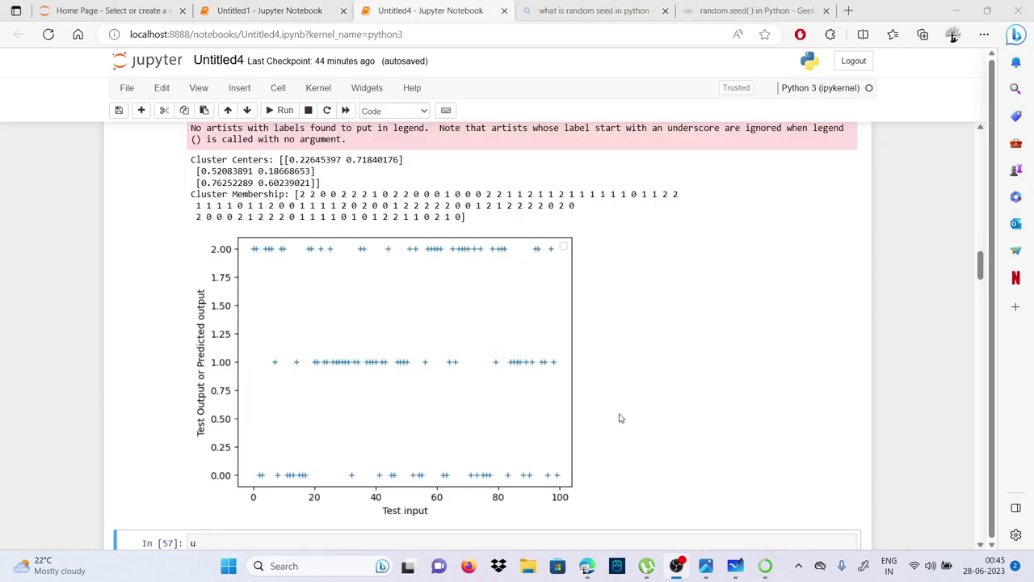
scroll(477, 386, "up", 3)
left_click(285, 109)
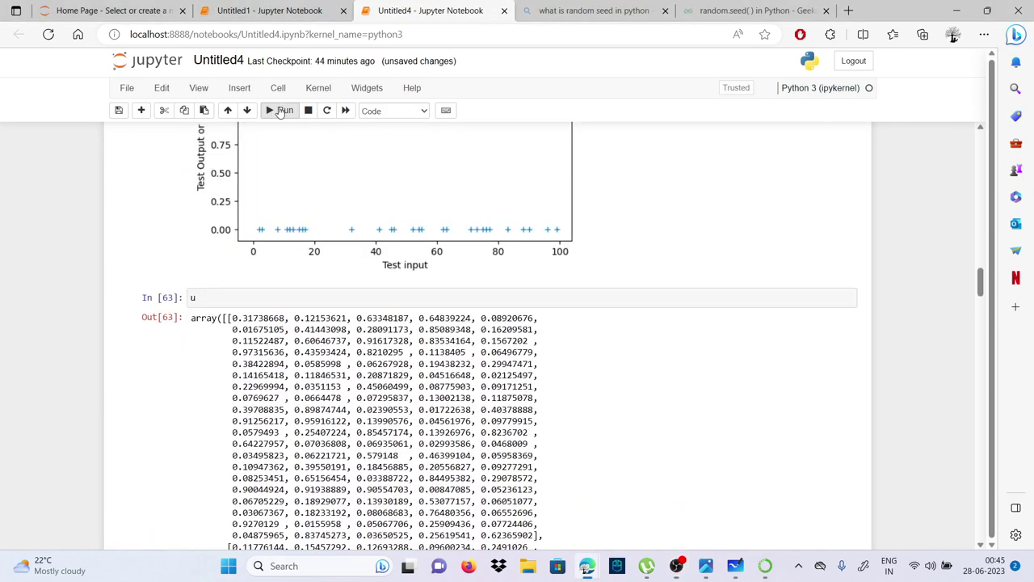
scroll(333, 293, "up", 5)
scroll(333, 292, "down", 1)
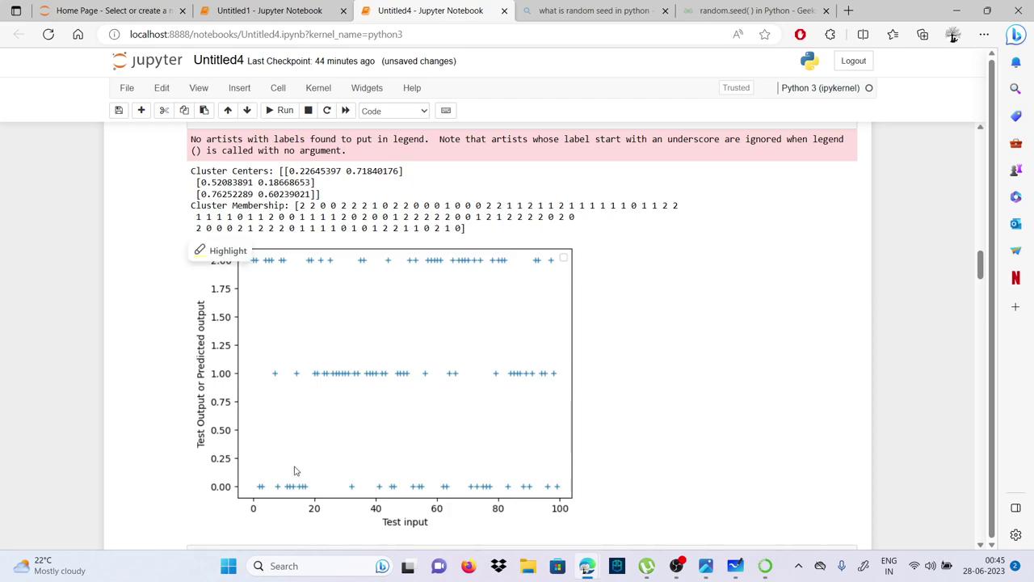
scroll(610, 533, "up", 4)
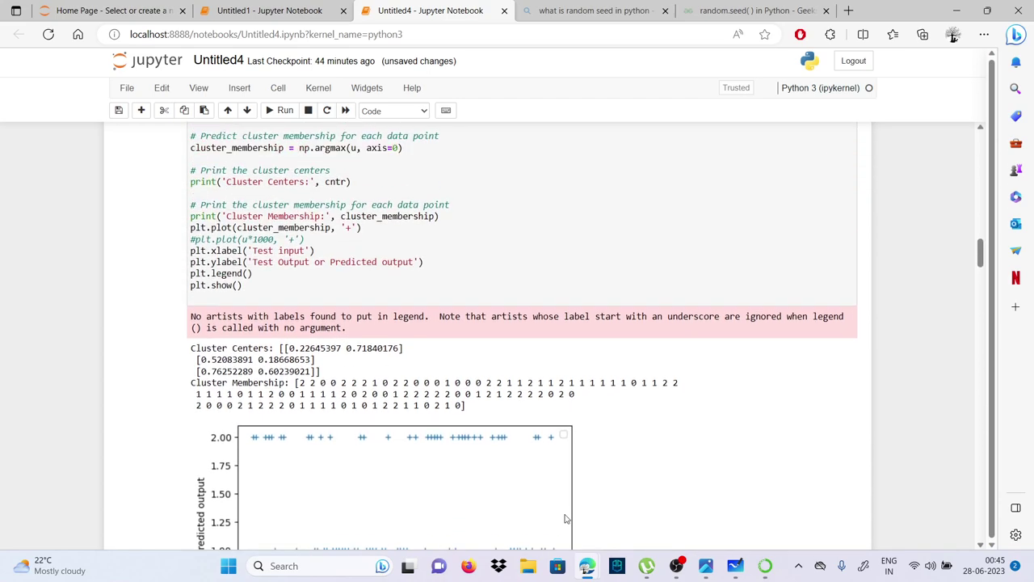